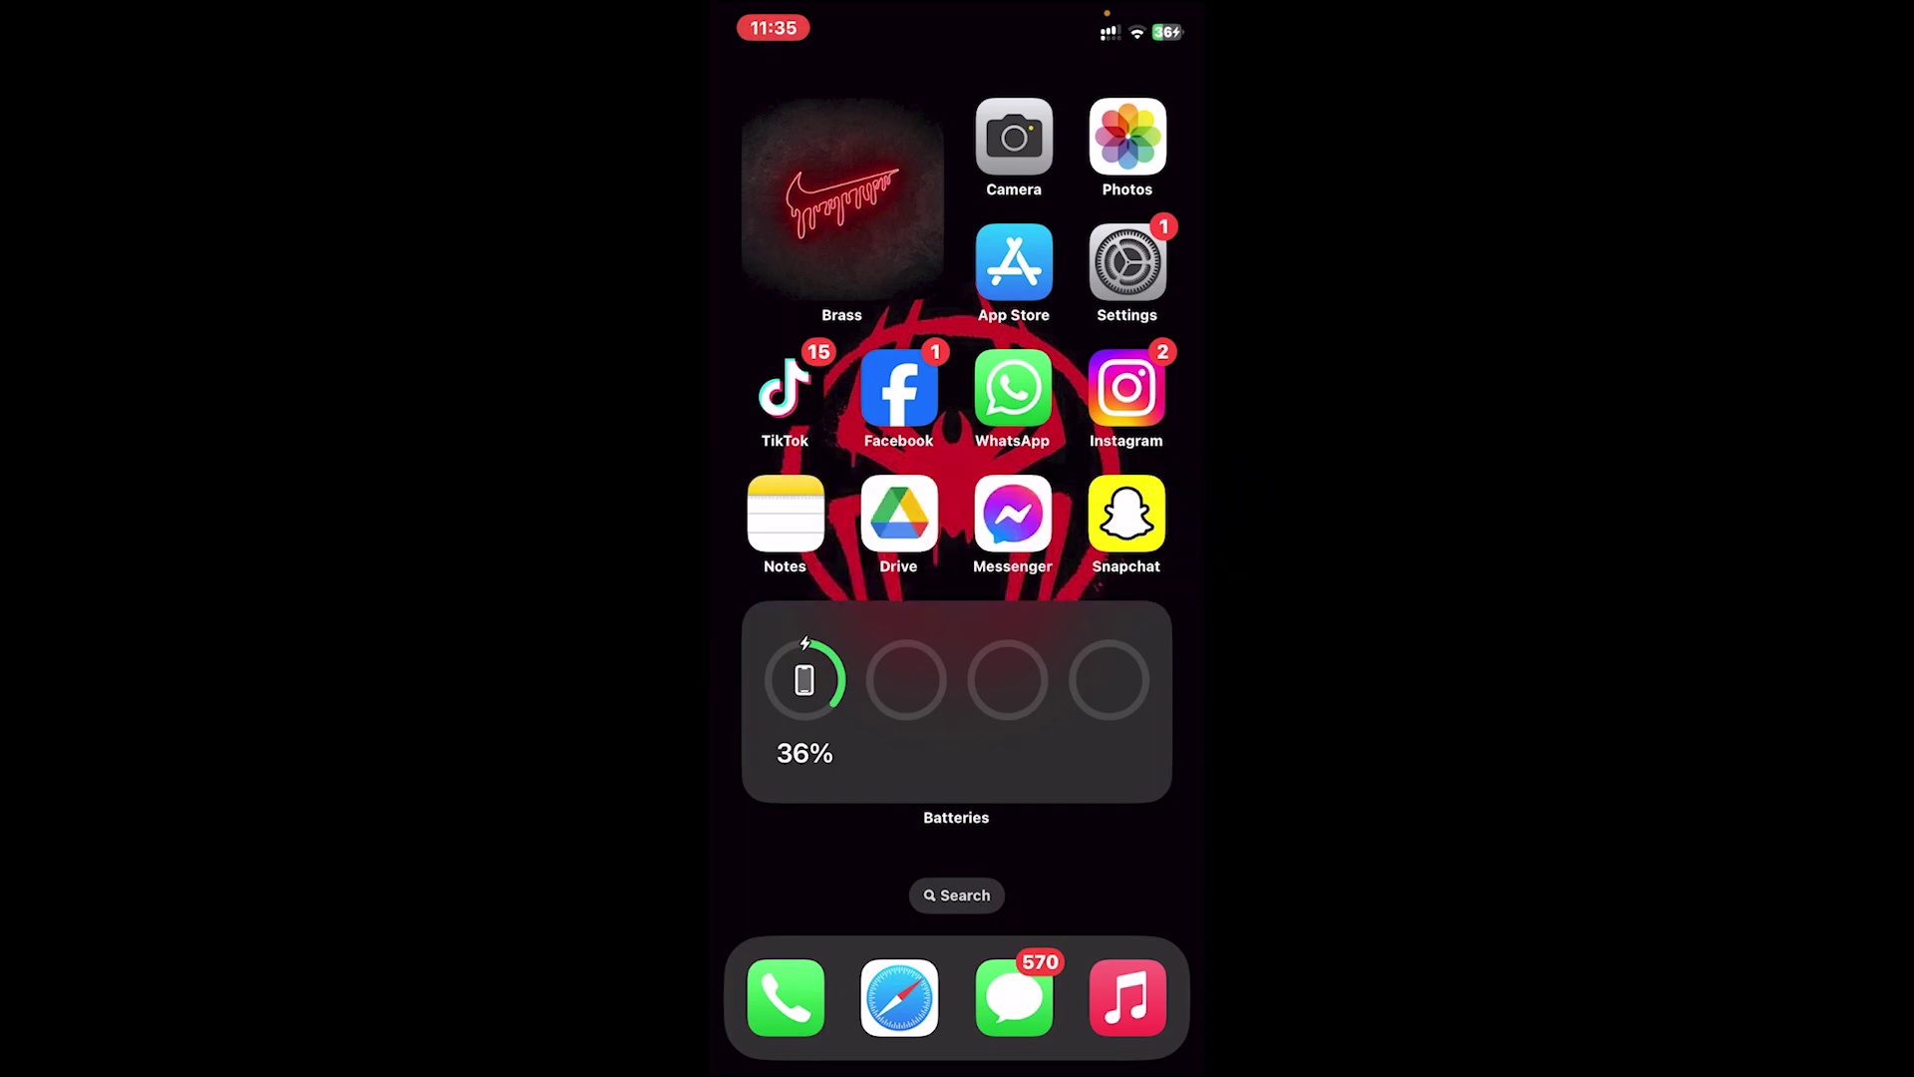
Search the App Store for 'whatsapp' and update WhatsApp Messenger.
click(1014, 265)
click(920, 156)
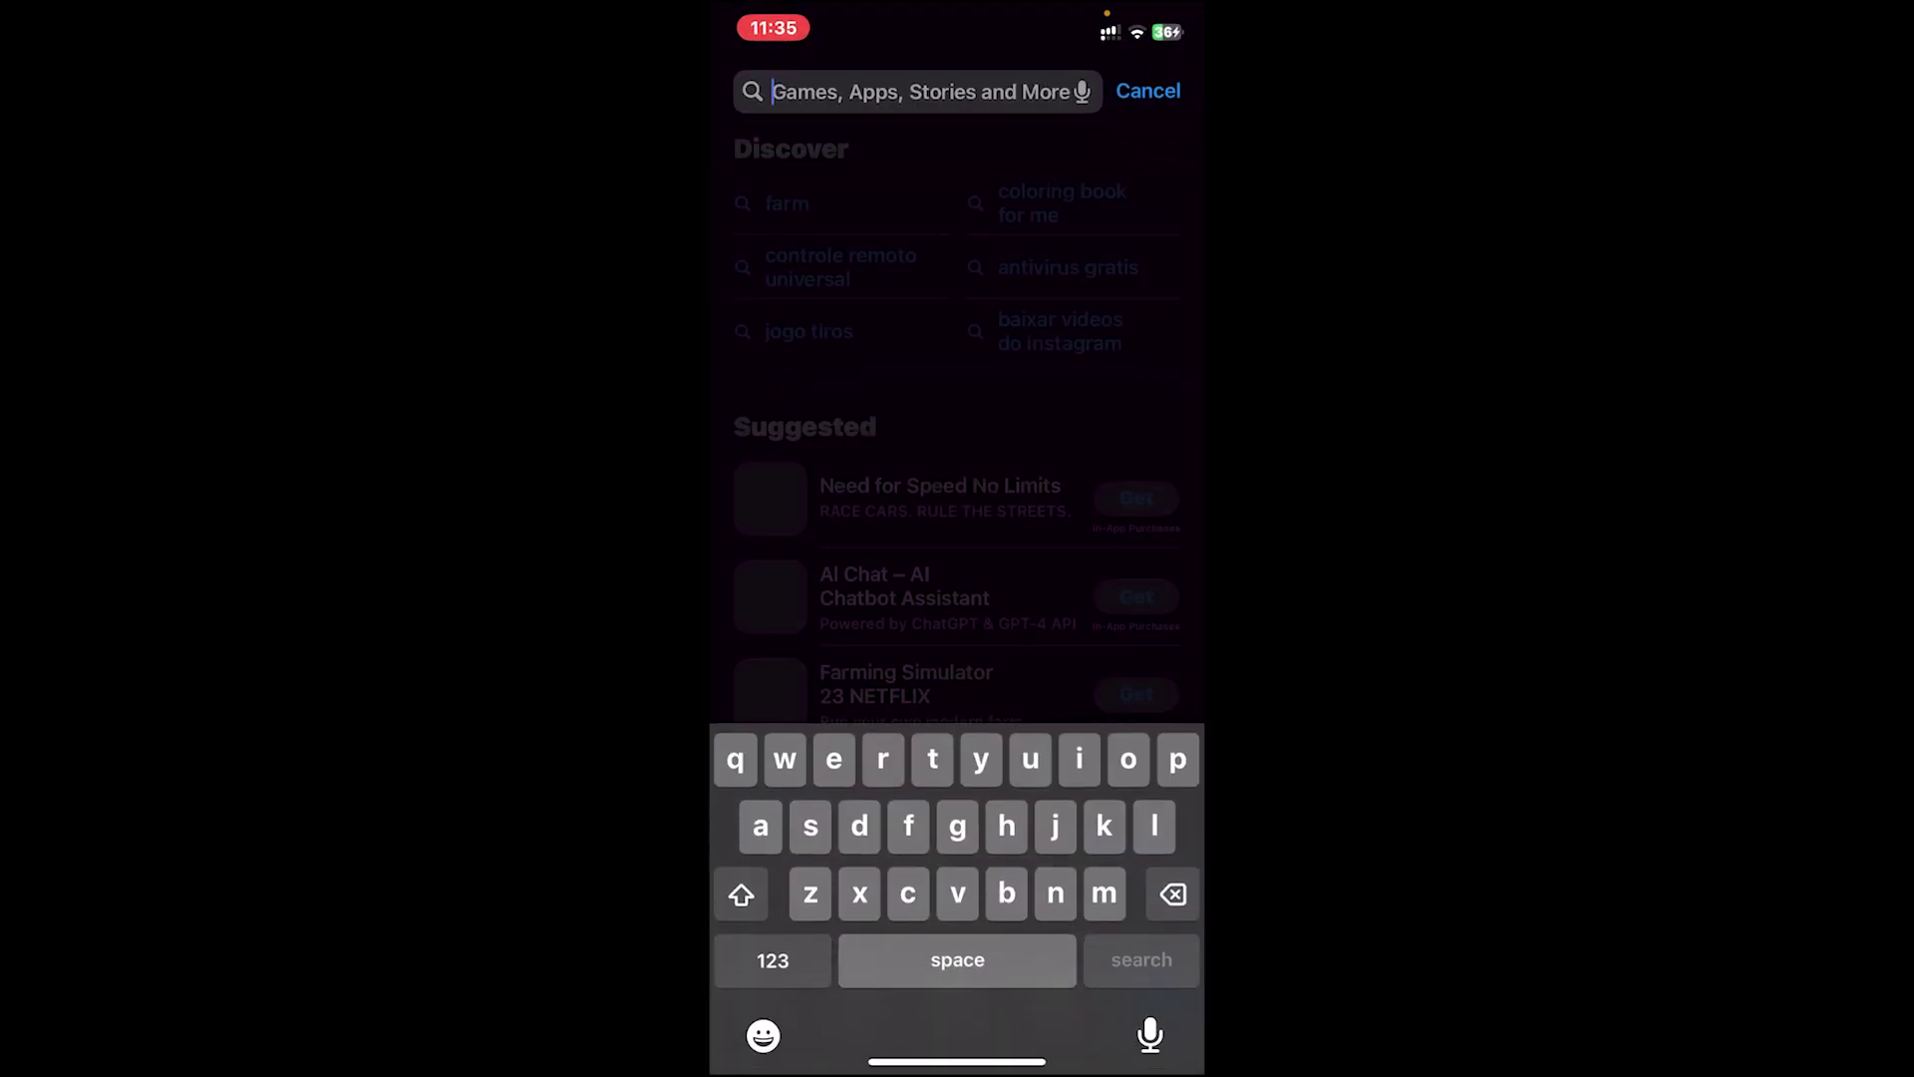
text(whatsapp)
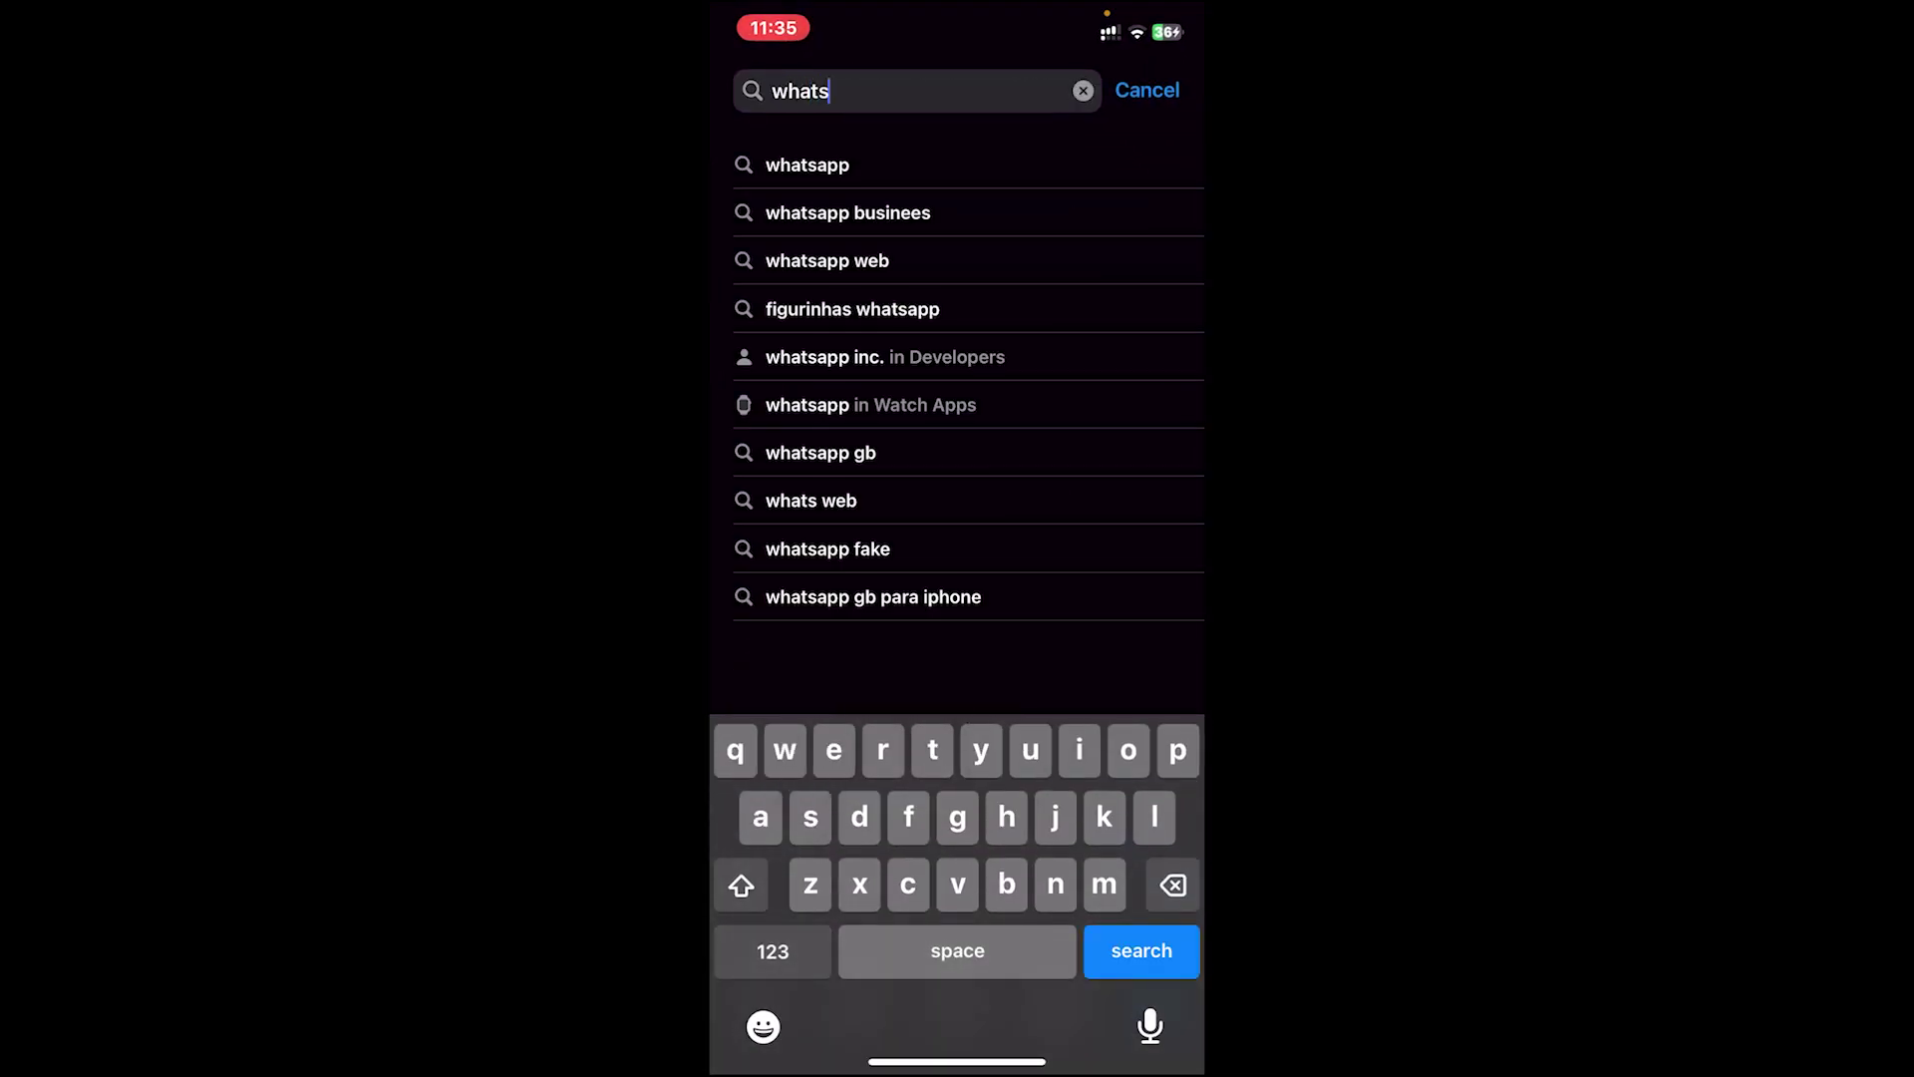
key(Return)
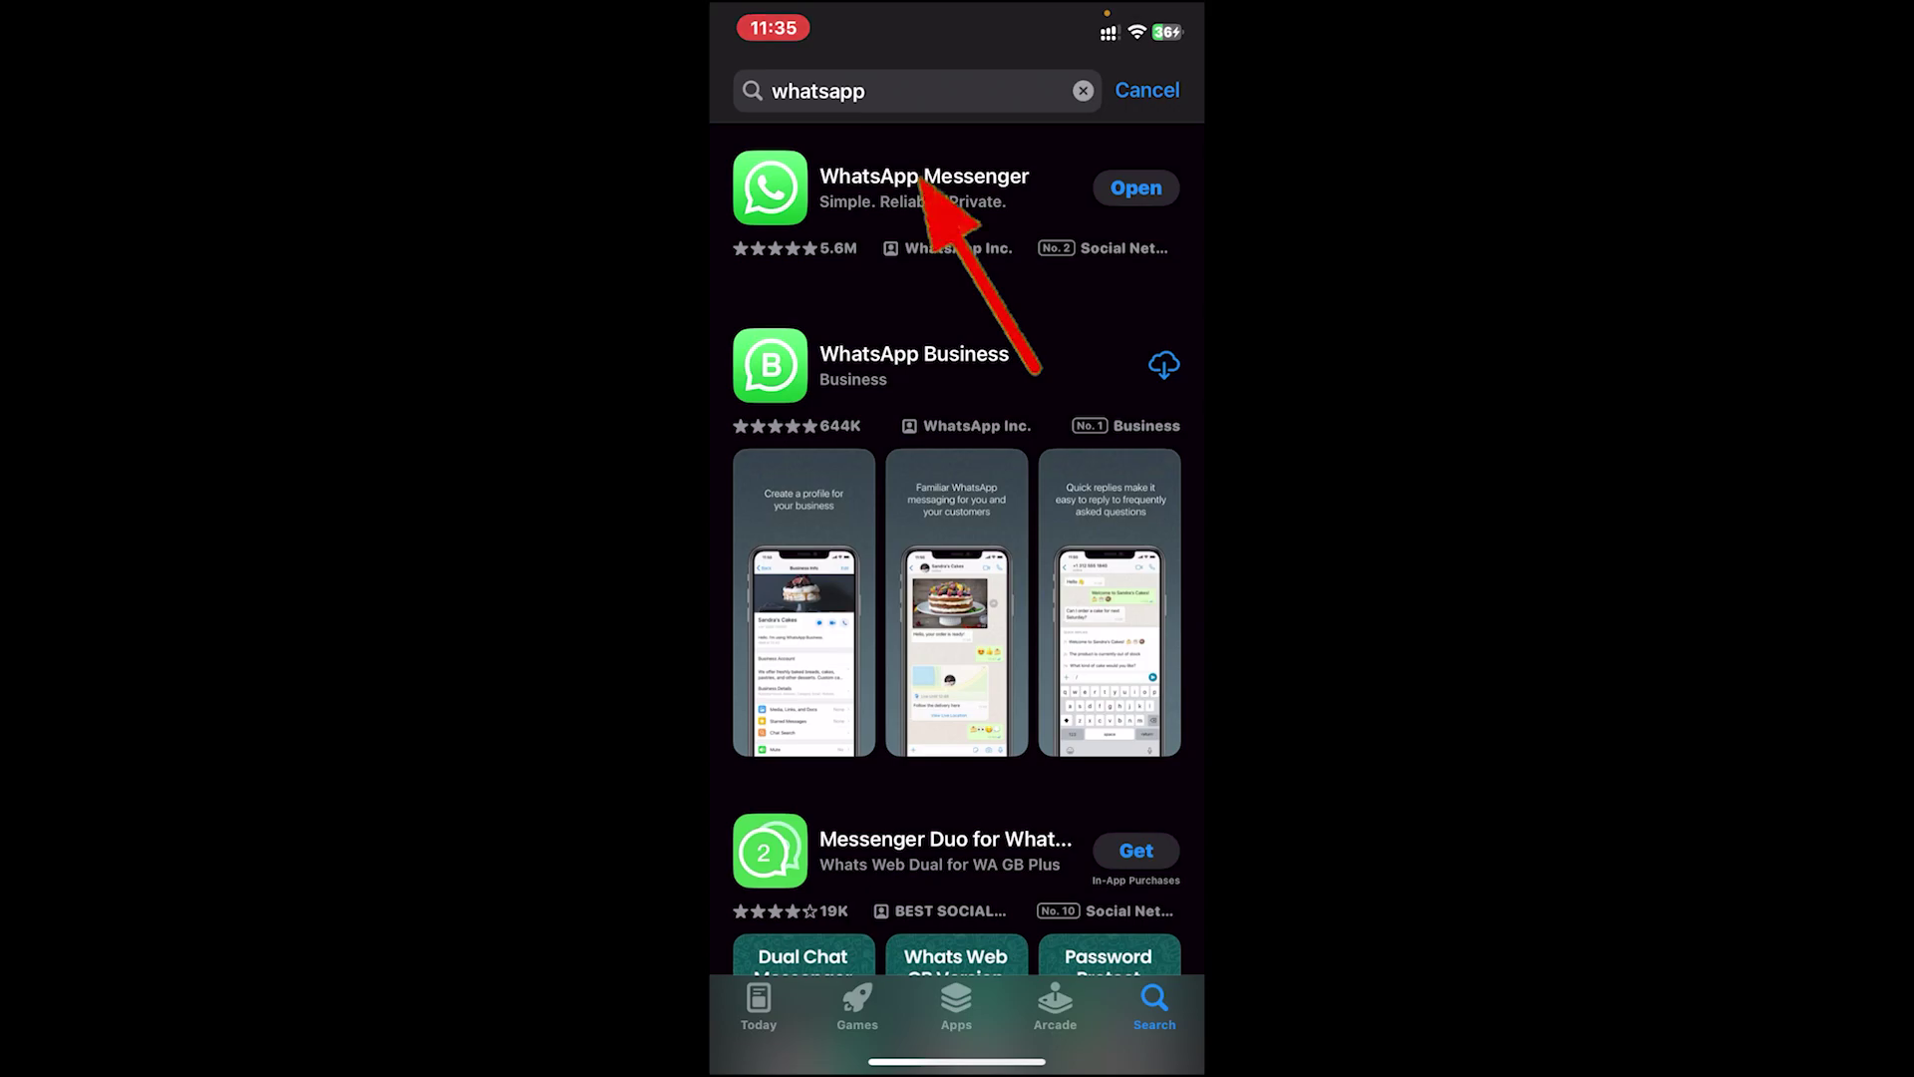
click(926, 187)
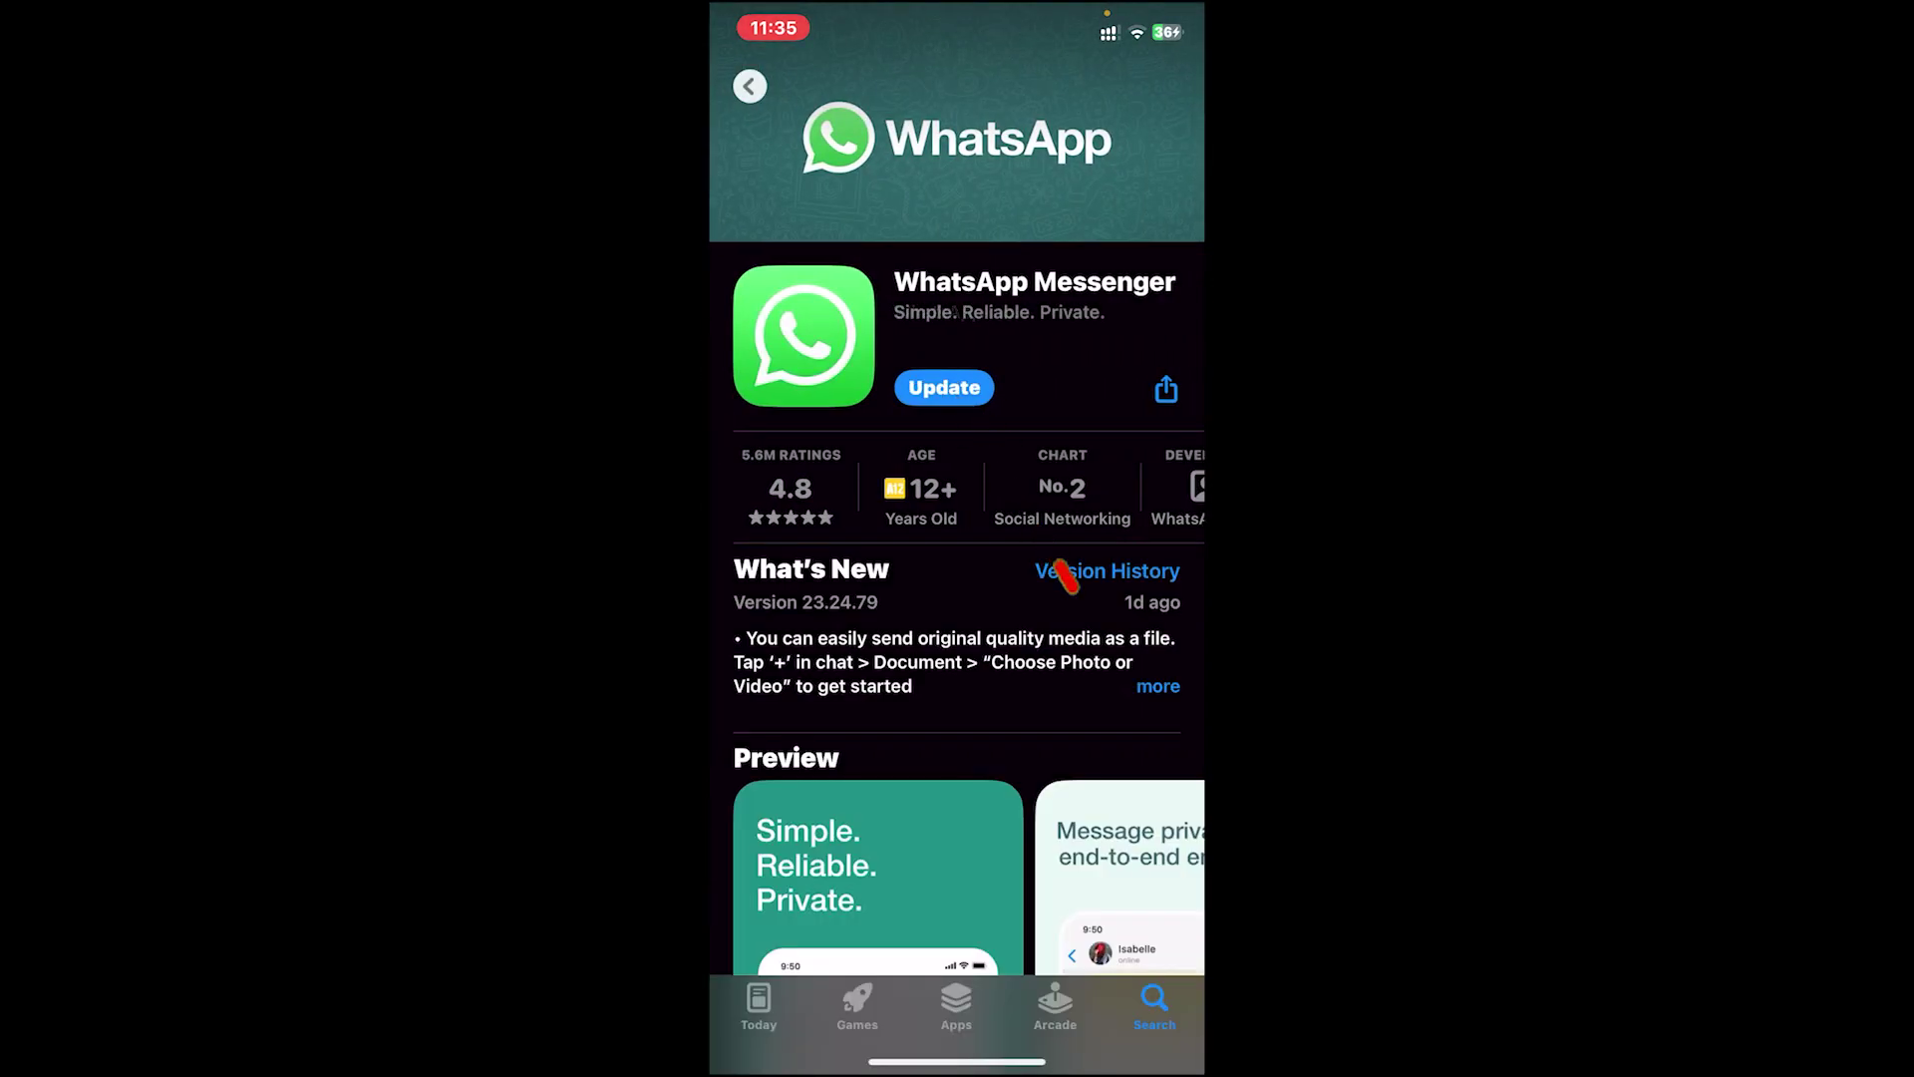
click(945, 386)
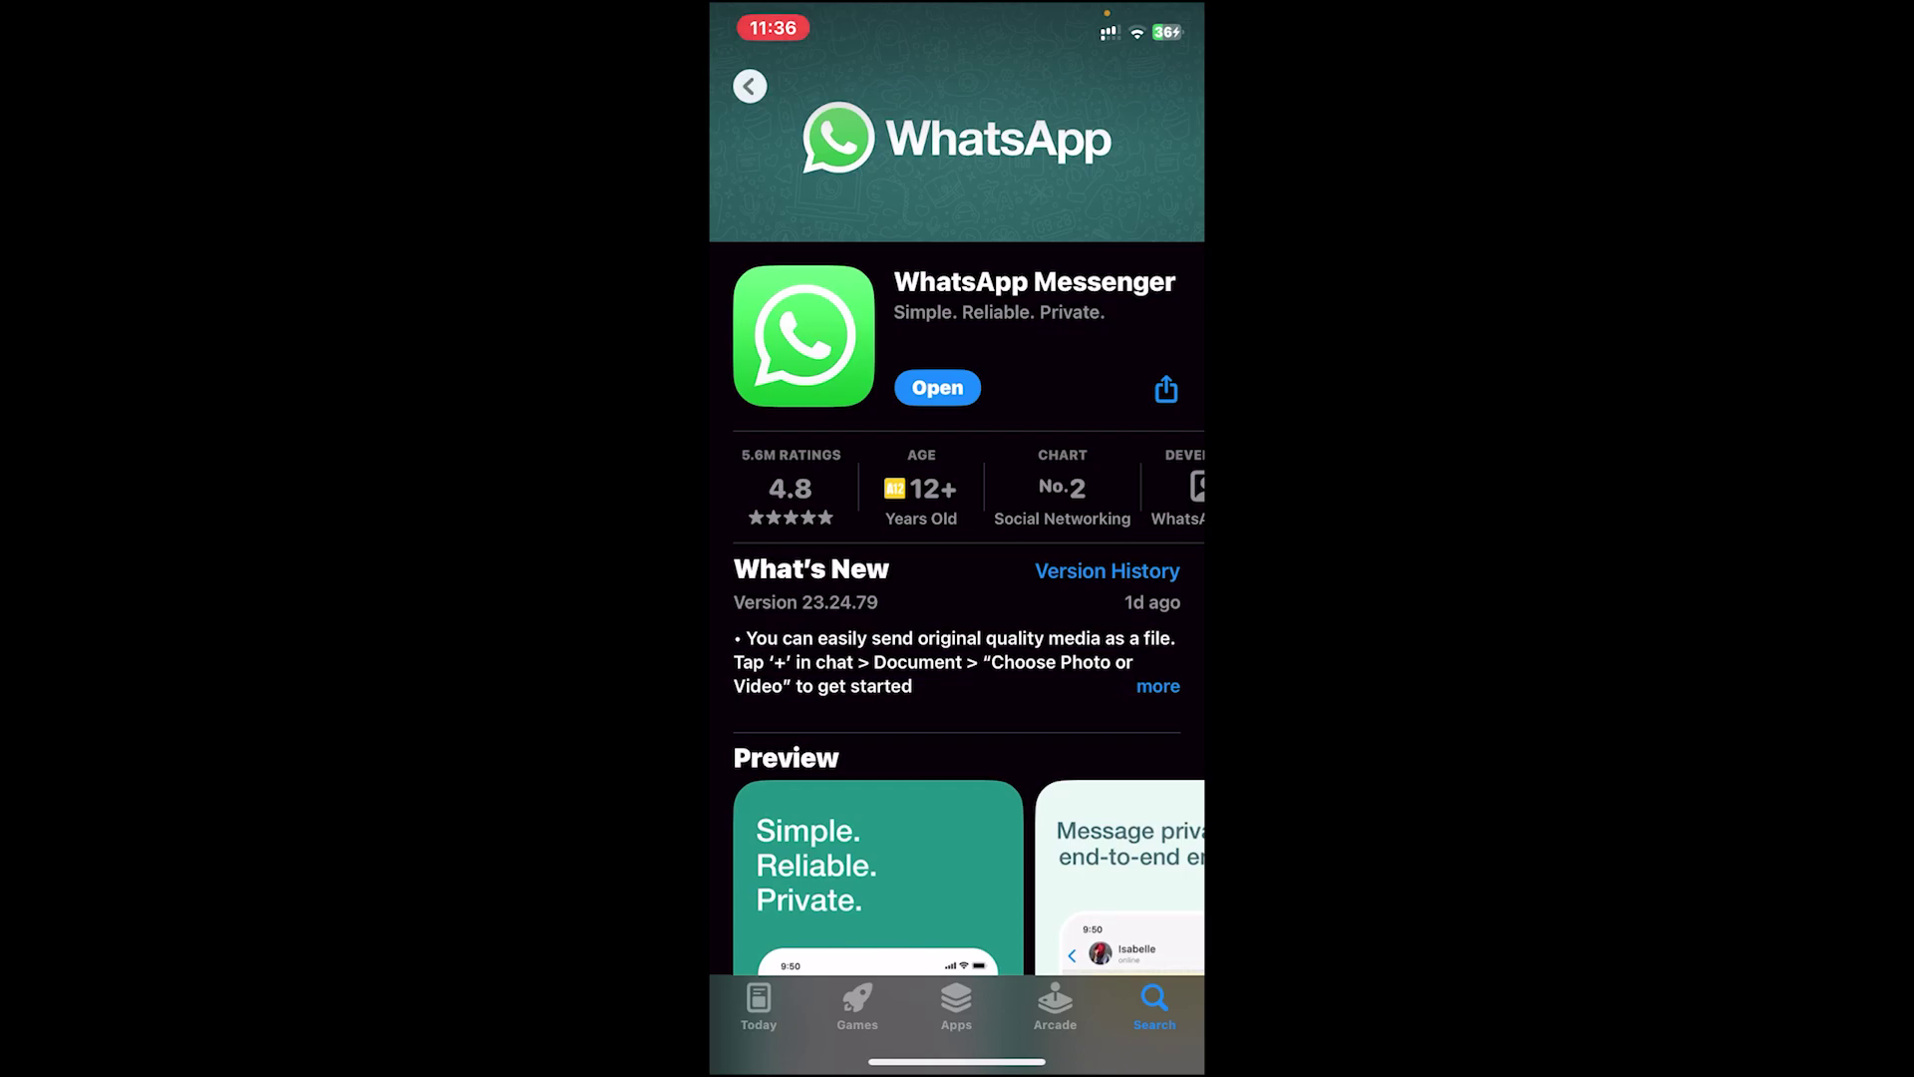
Launch WhatsApp, glance at Settings, then show the Updates tab with its Channels list.
click(937, 388)
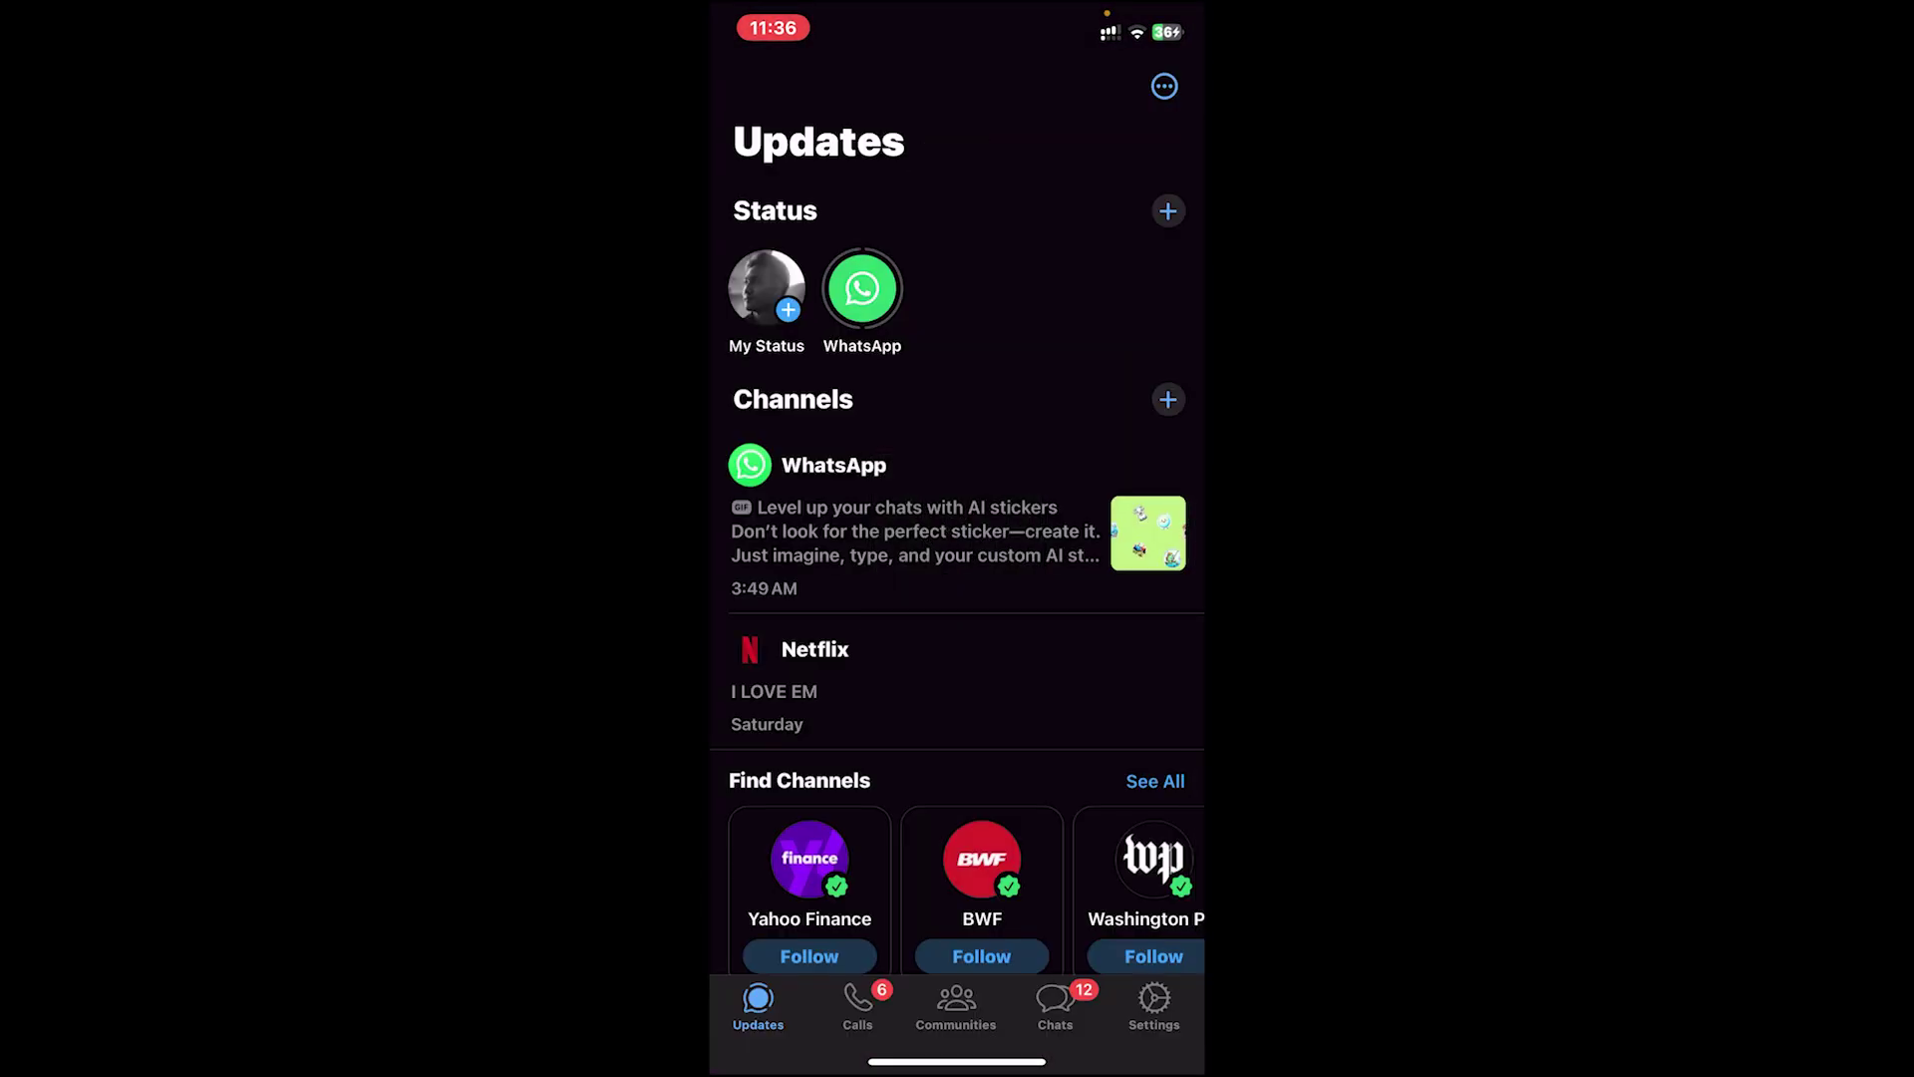
click(1154, 1006)
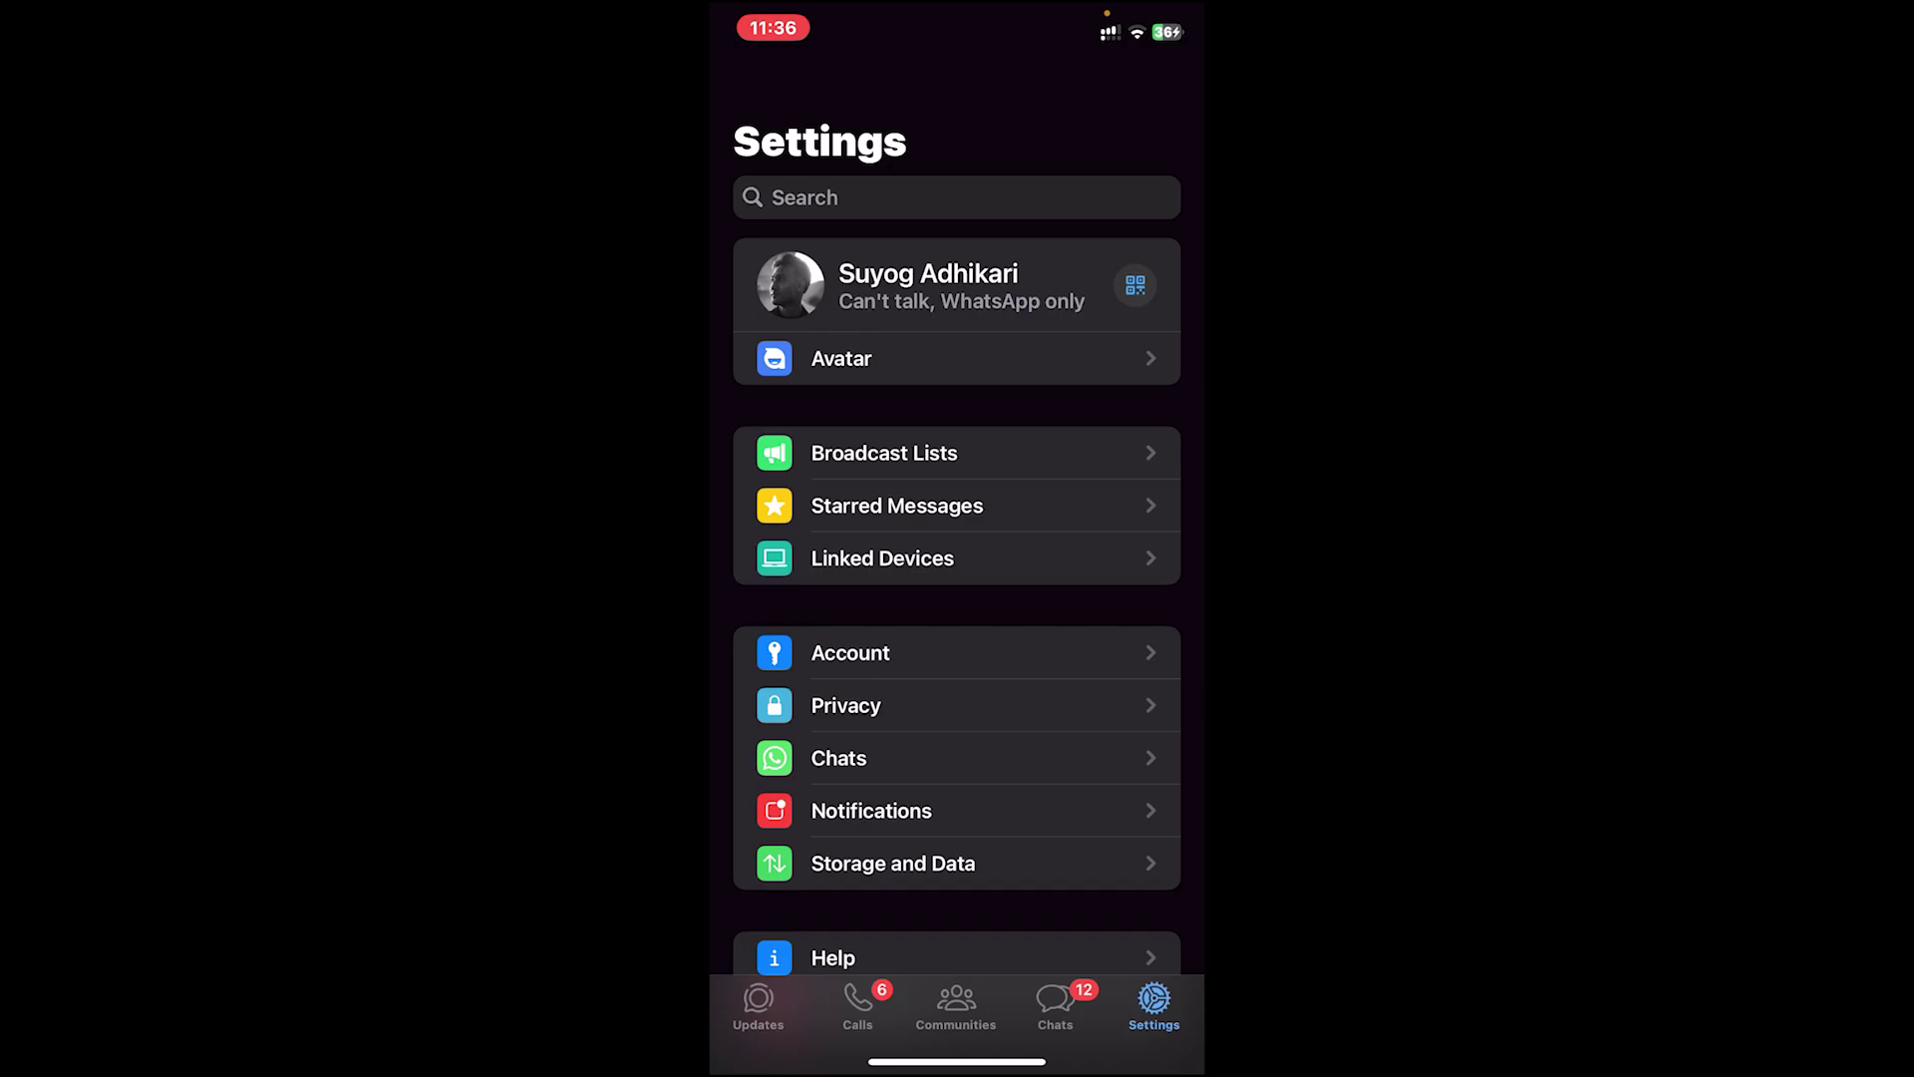
click(758, 1005)
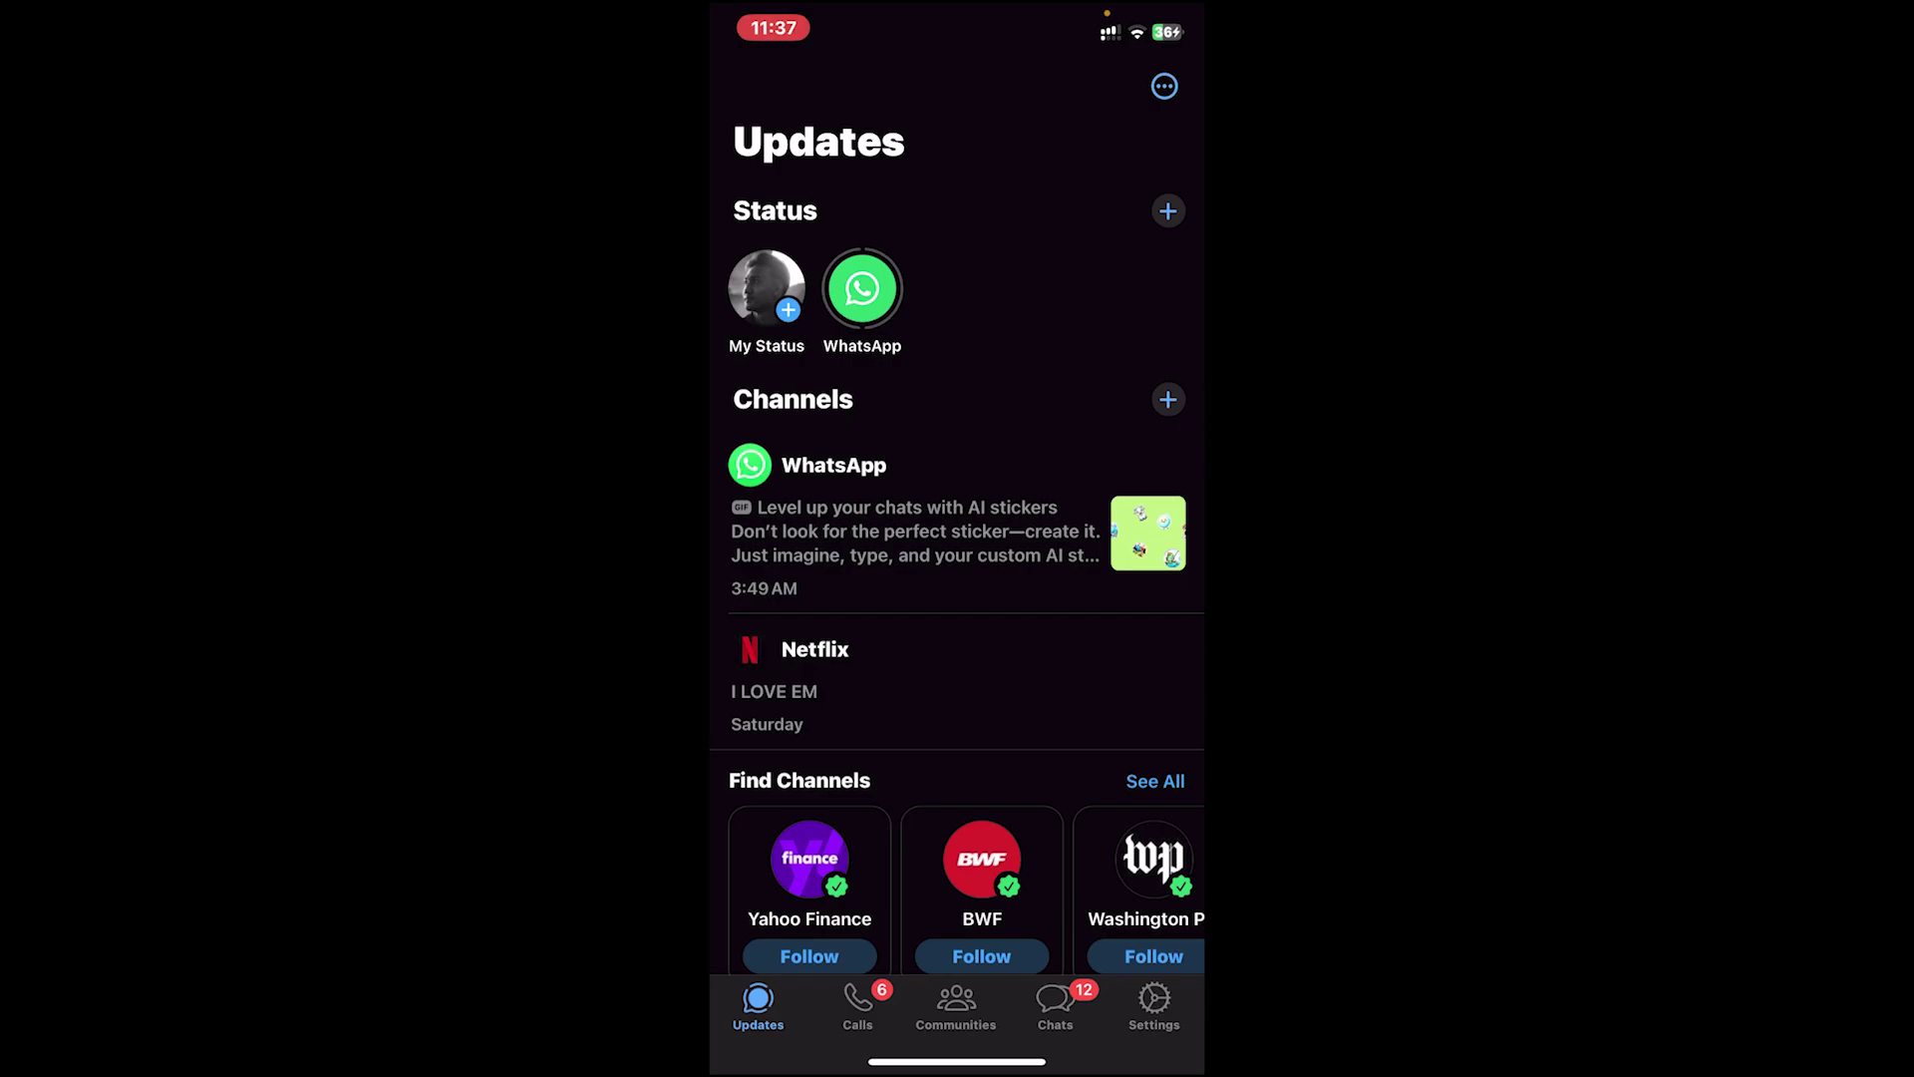
Unfollow the WhatsApp channel from its options menu and confirm.
click(928, 524)
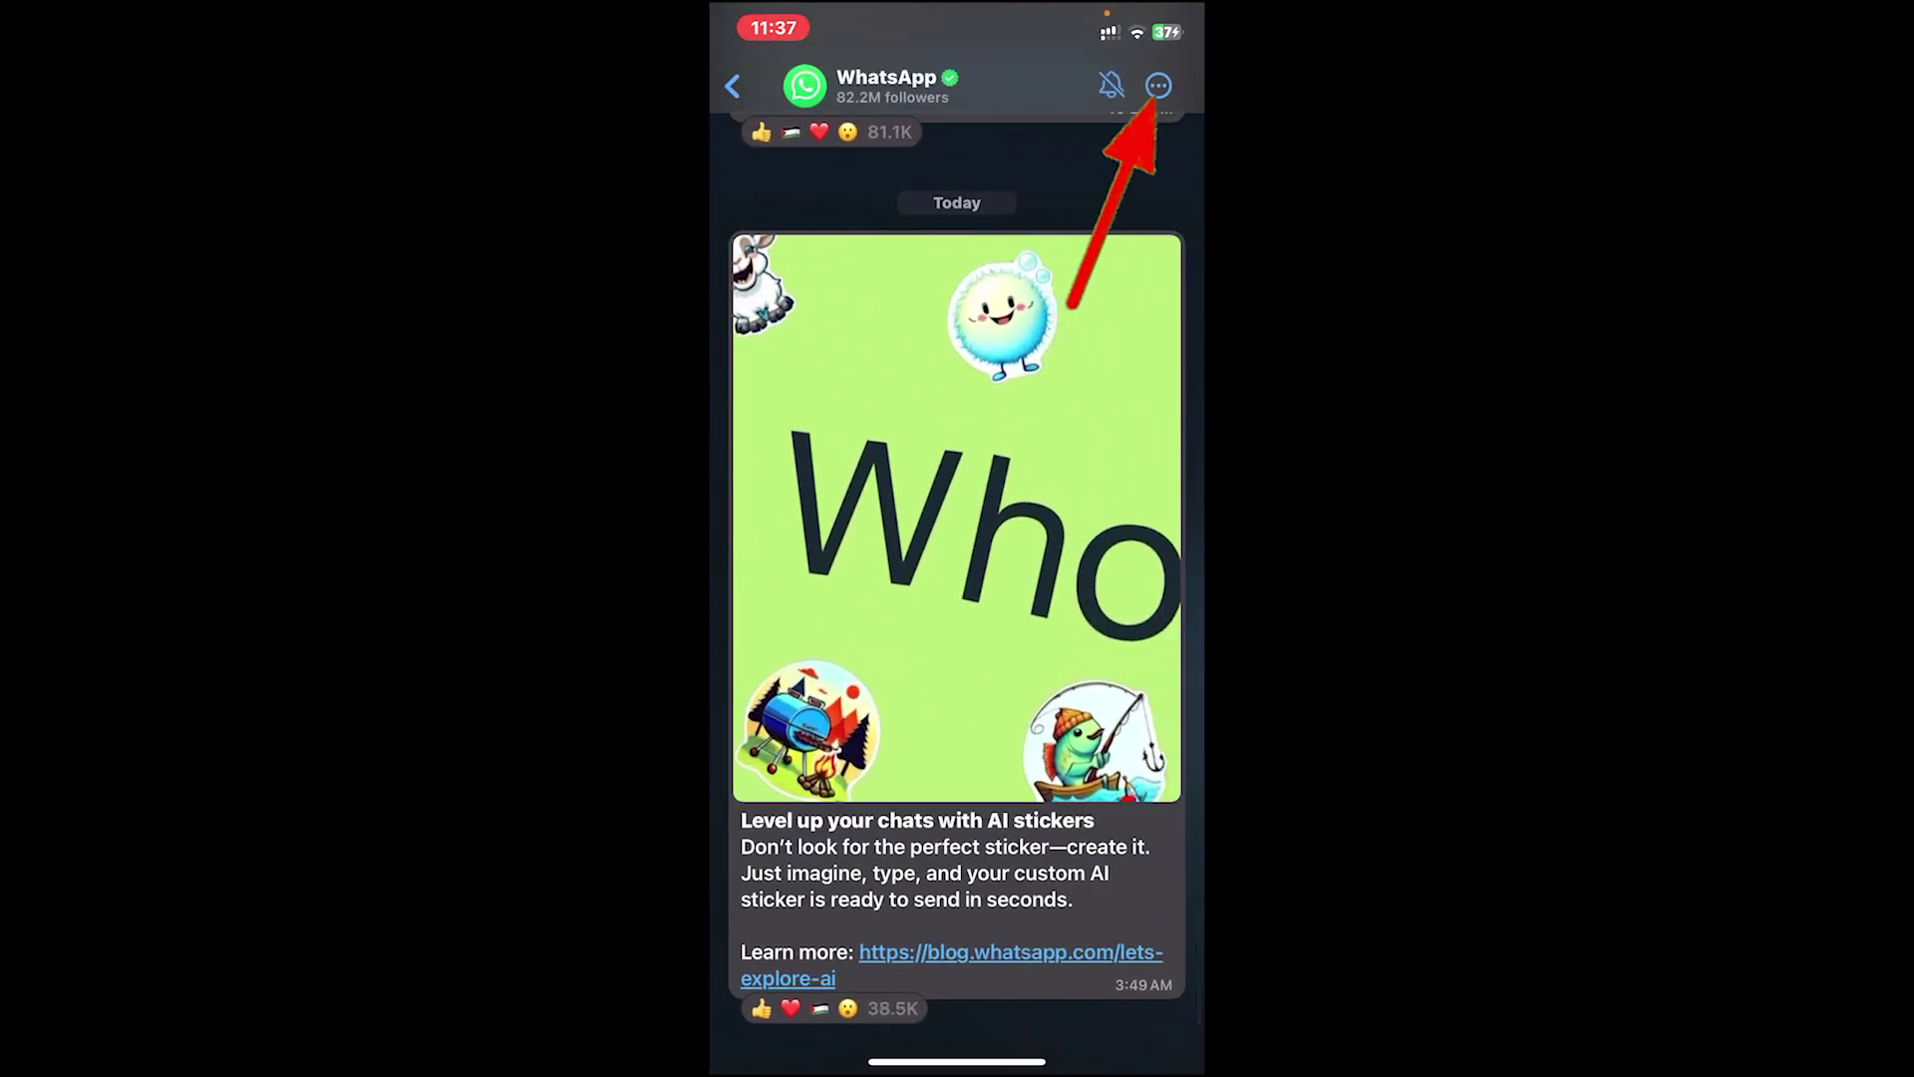
click(1157, 86)
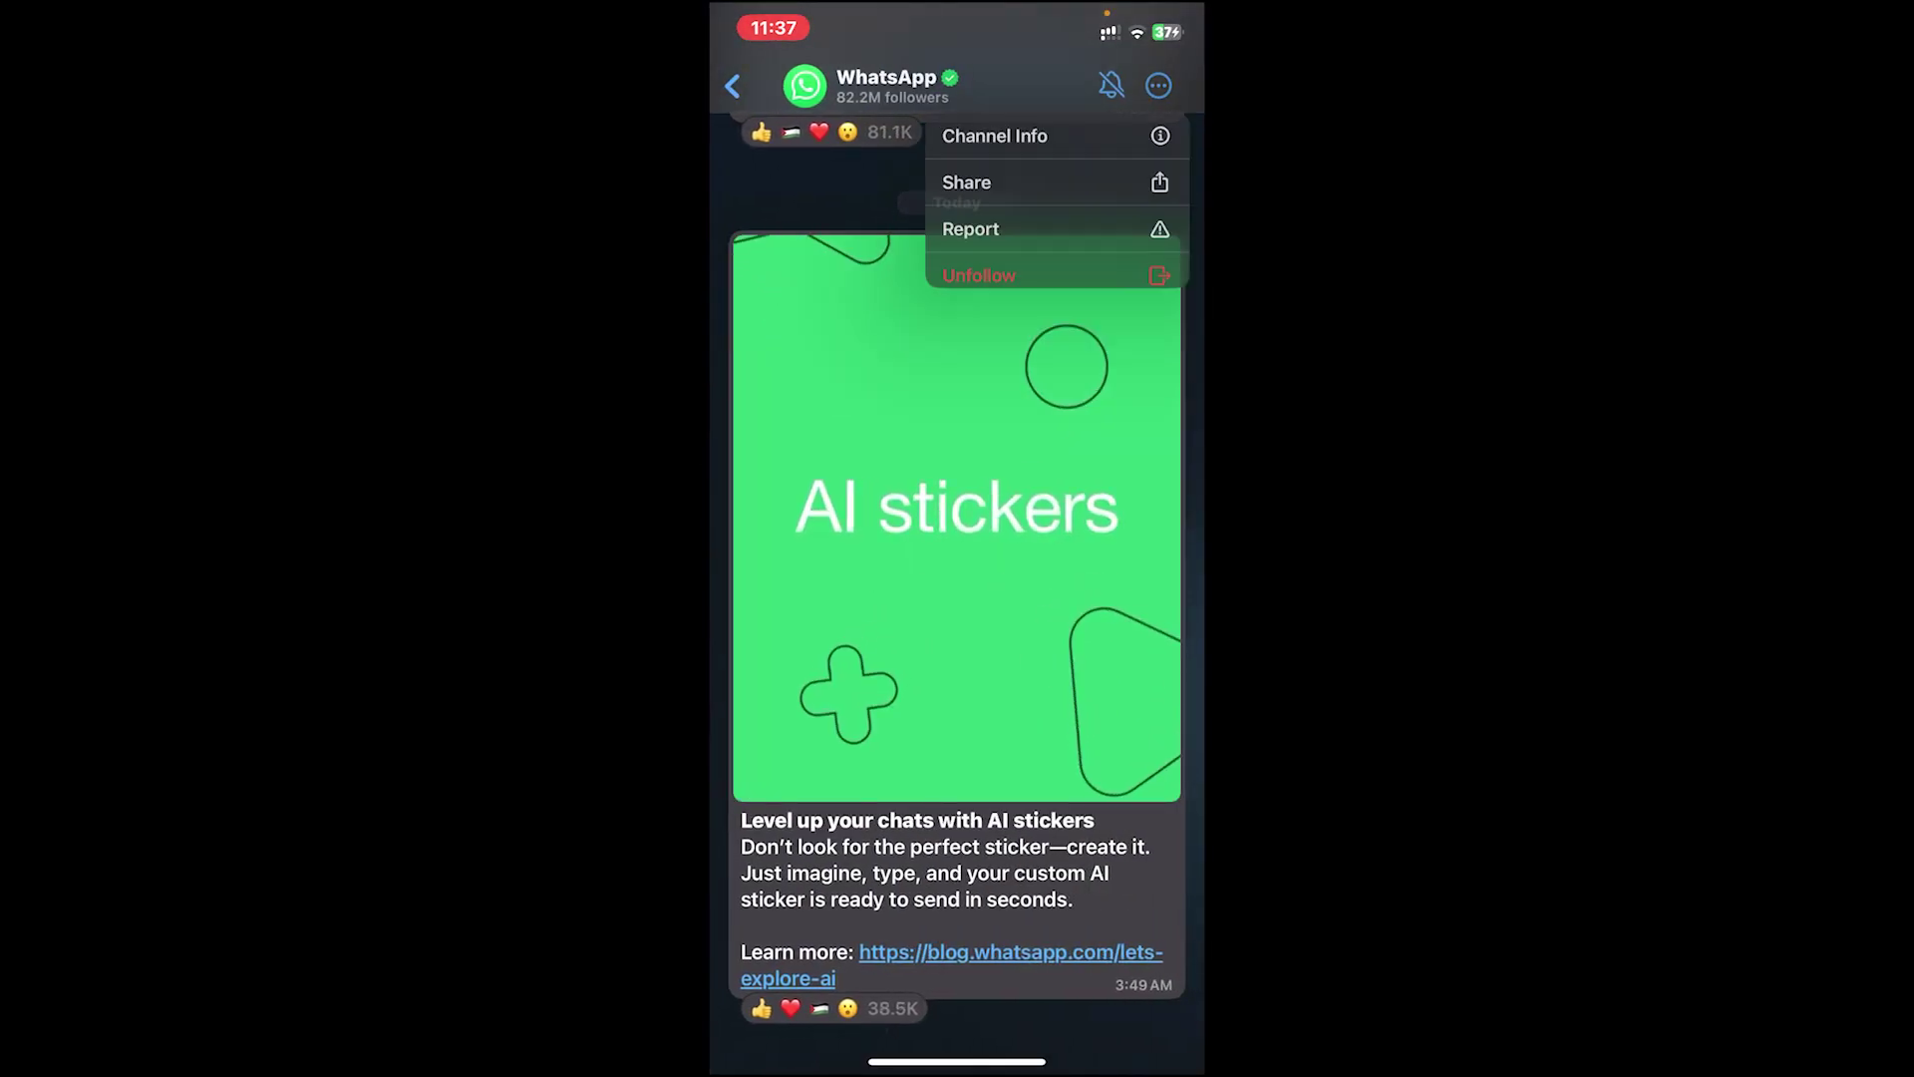
click(978, 275)
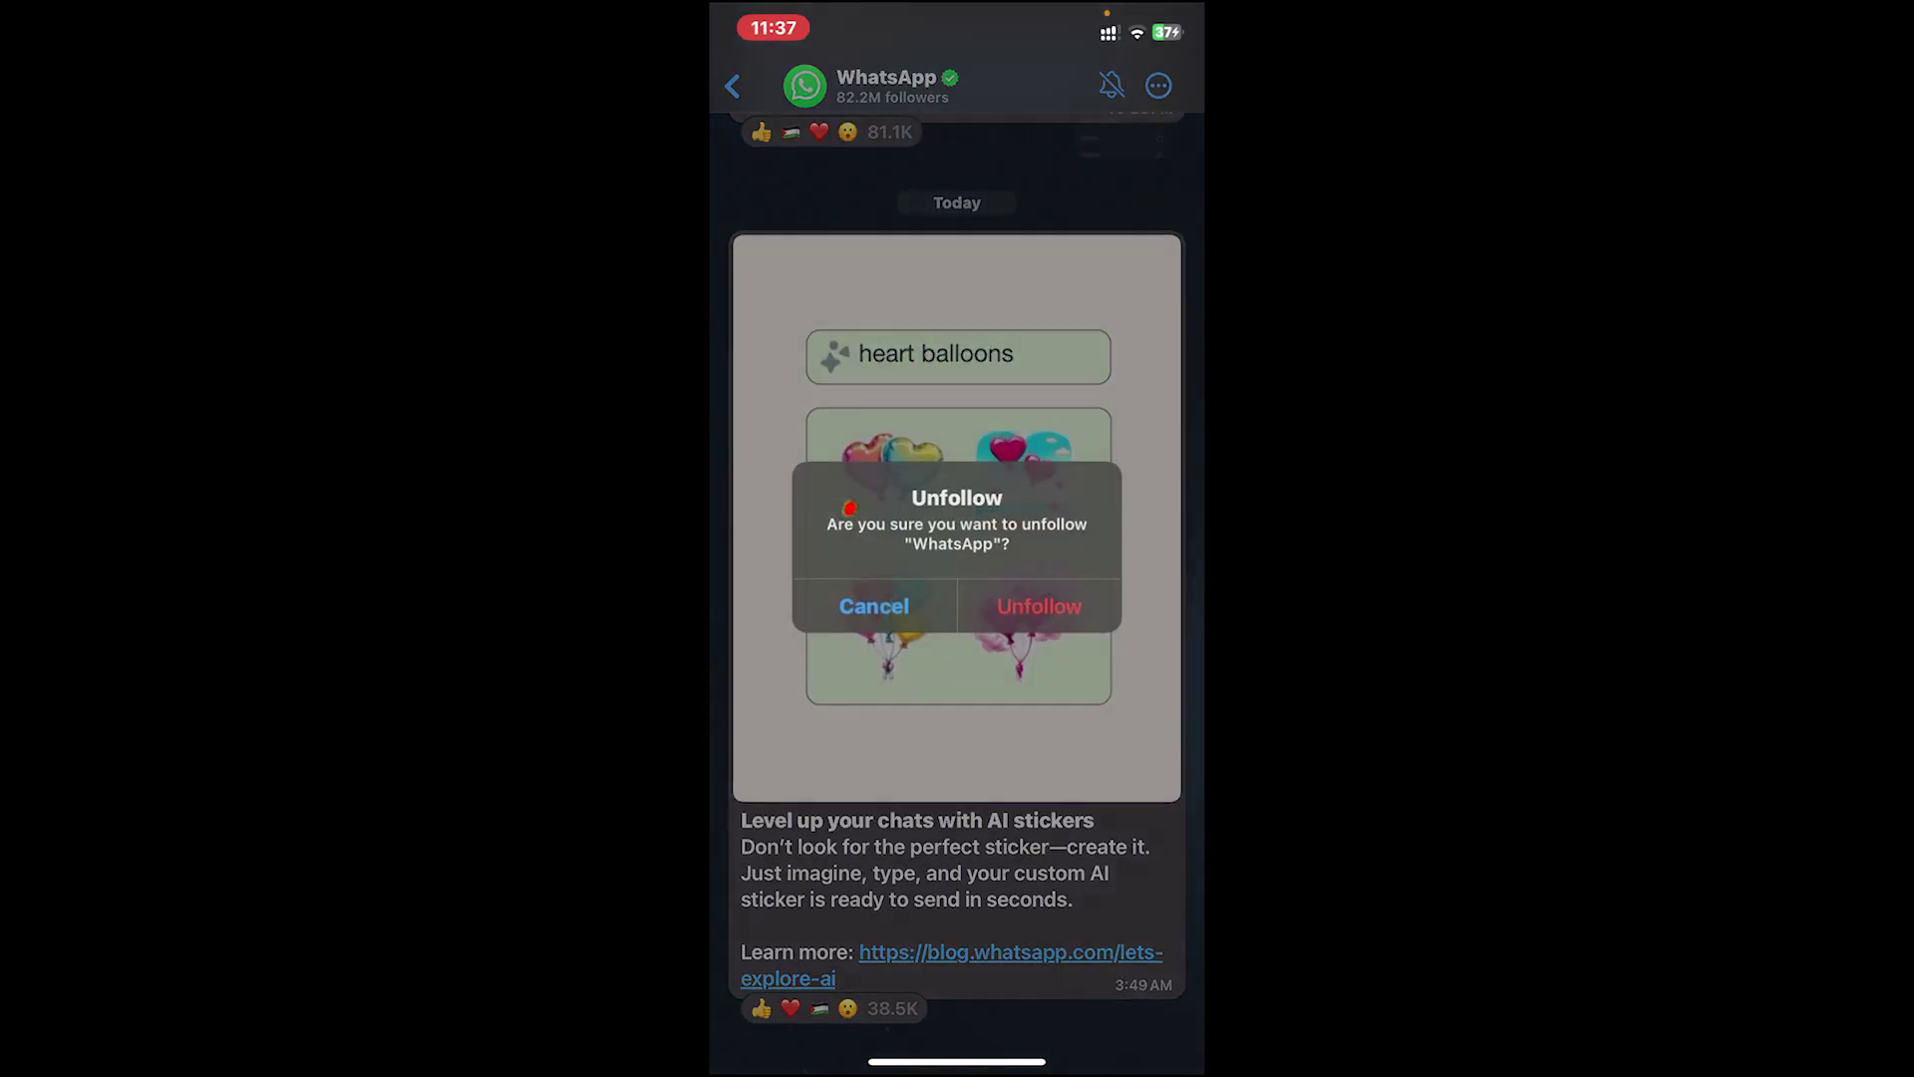
click(1040, 606)
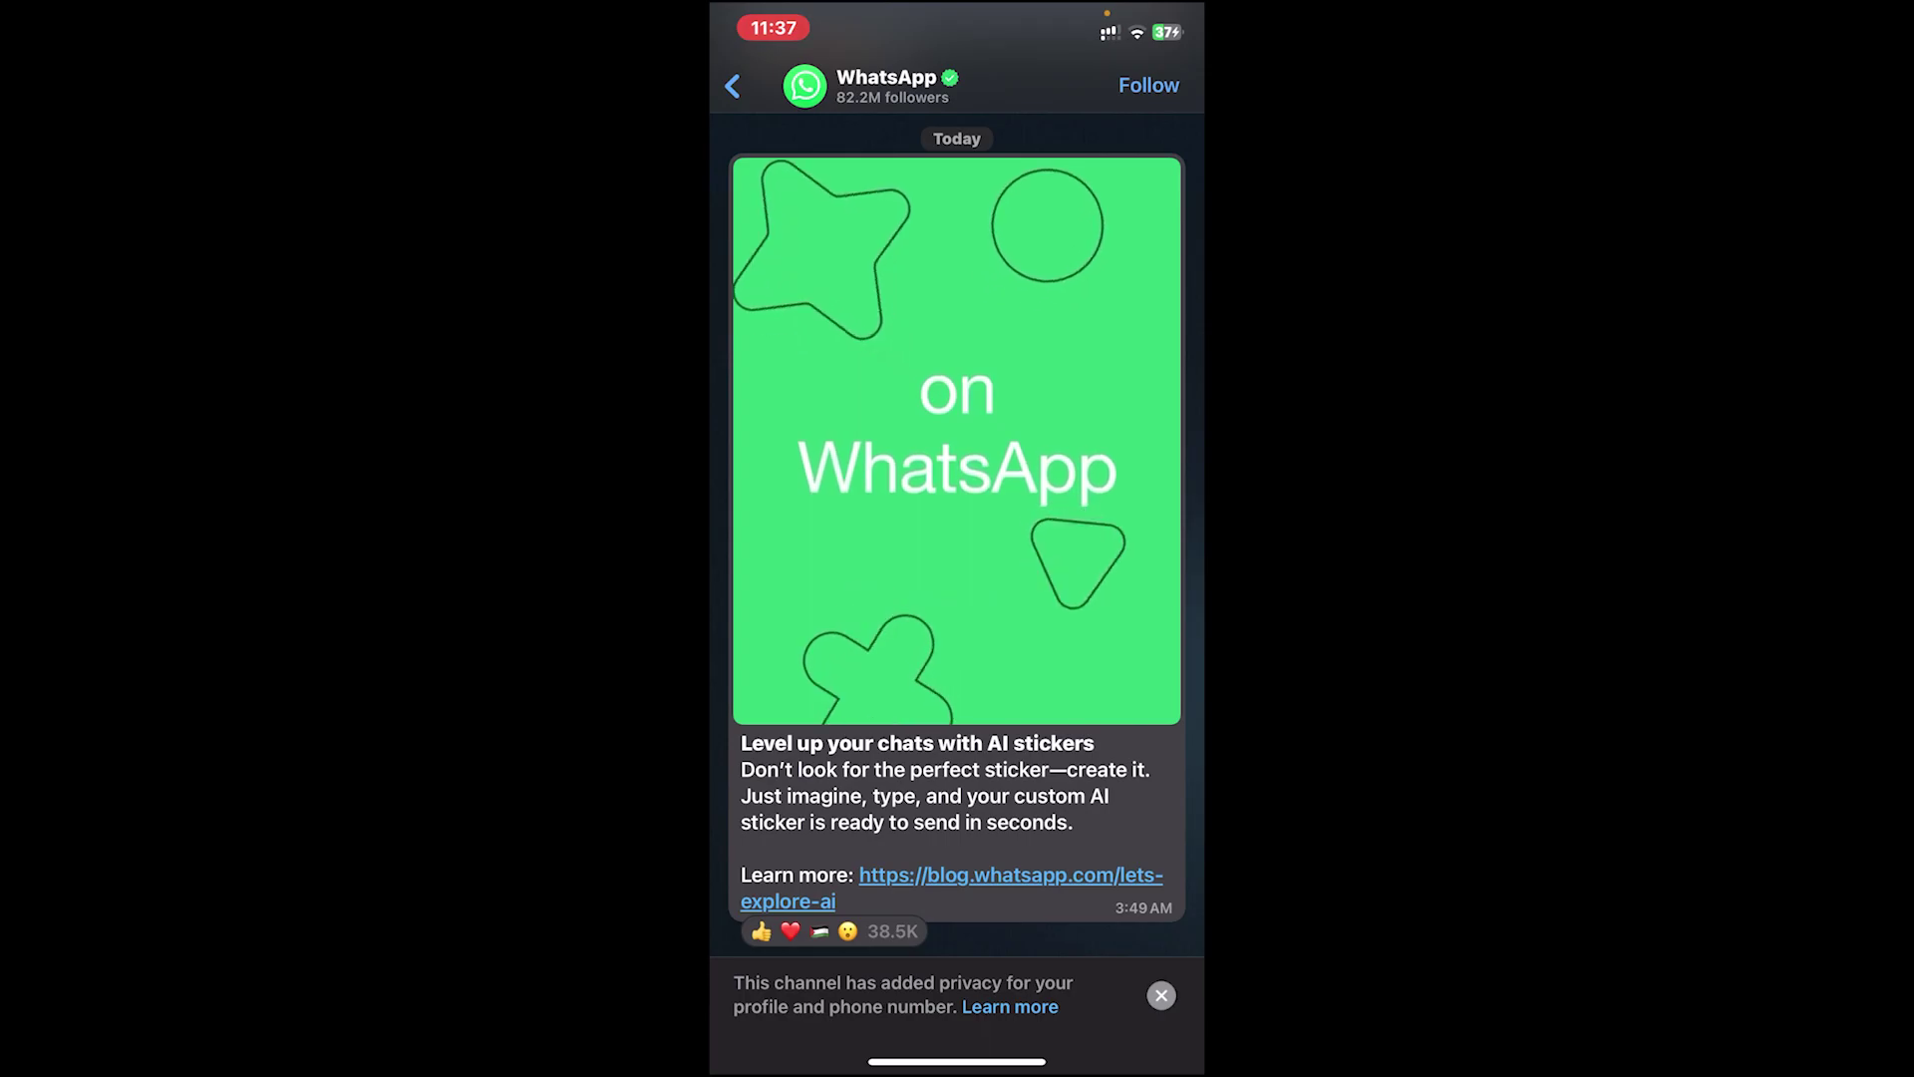
Return to the Updates tab, where only the Netflix channel remains.
click(731, 86)
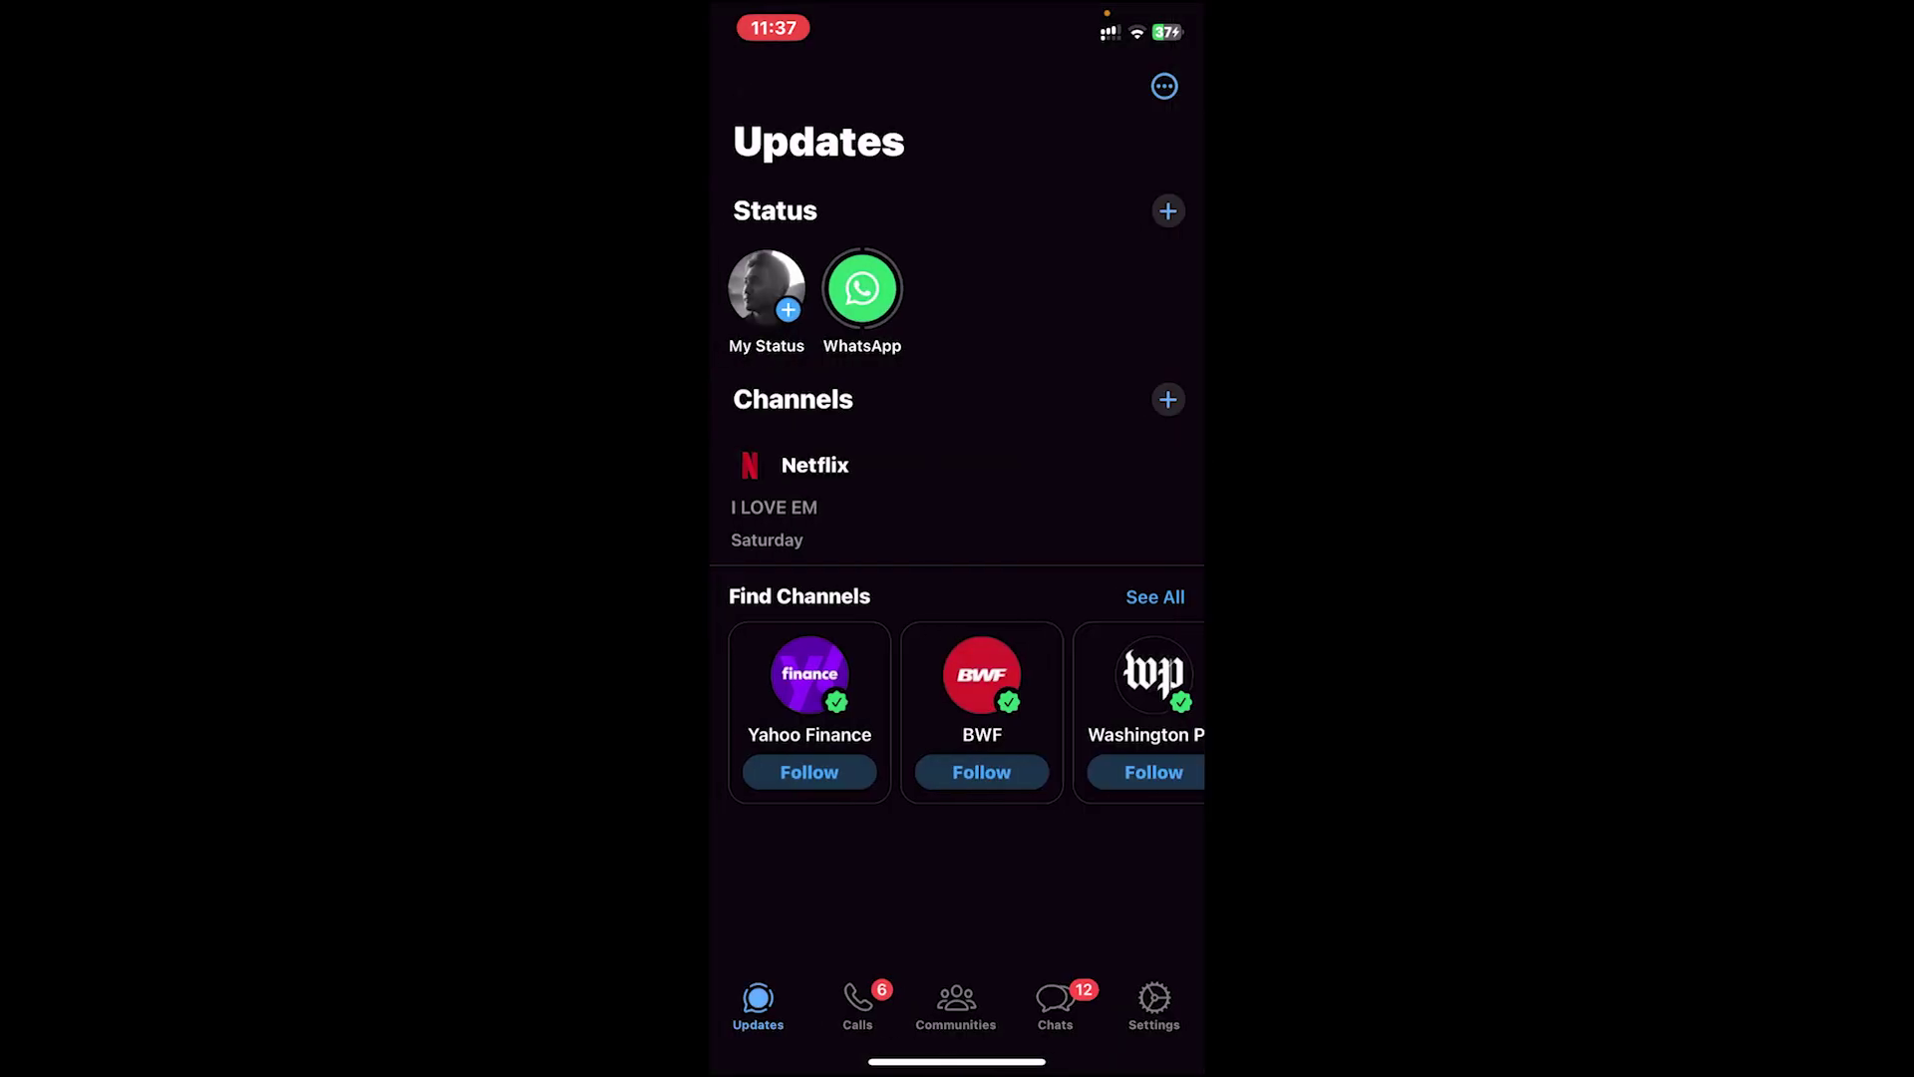